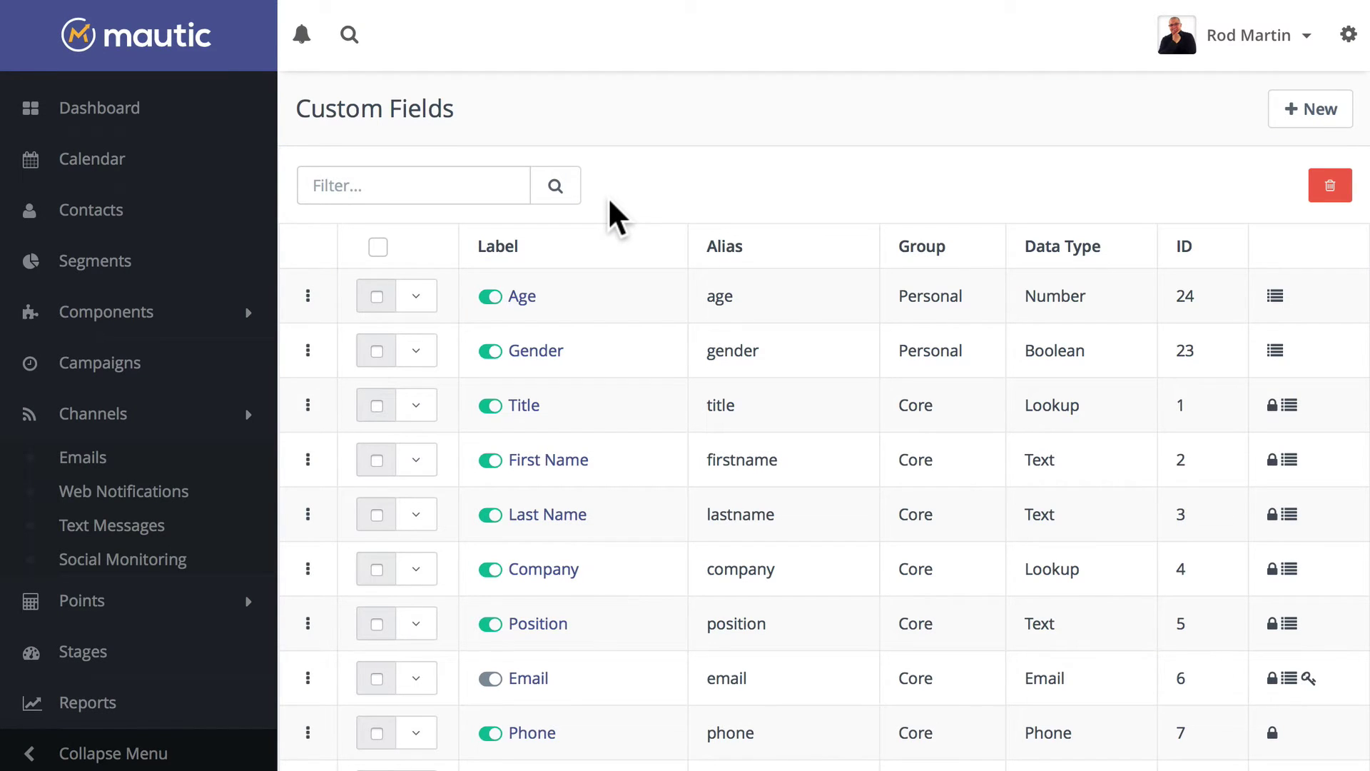
{"action": "scroll", "coordinate": [610, 201], "scroll_direction": "down", "scroll_amount": 3}
{"action": "scroll", "coordinate": [610, 202], "scroll_direction": "down", "scroll_amount": 2}
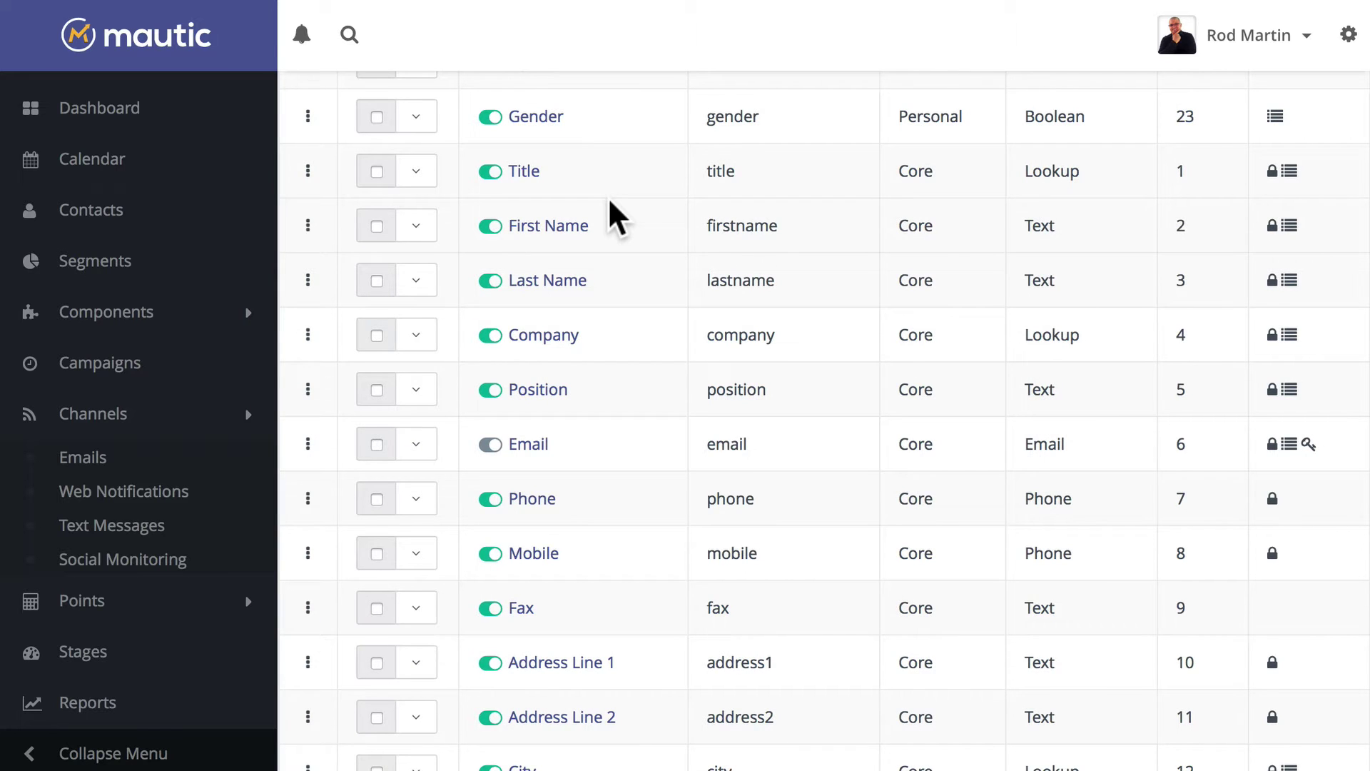
Create a new template email from Channels > Emails and open it in the Builder.
{"action": "left_click", "coordinate": [95, 459]}
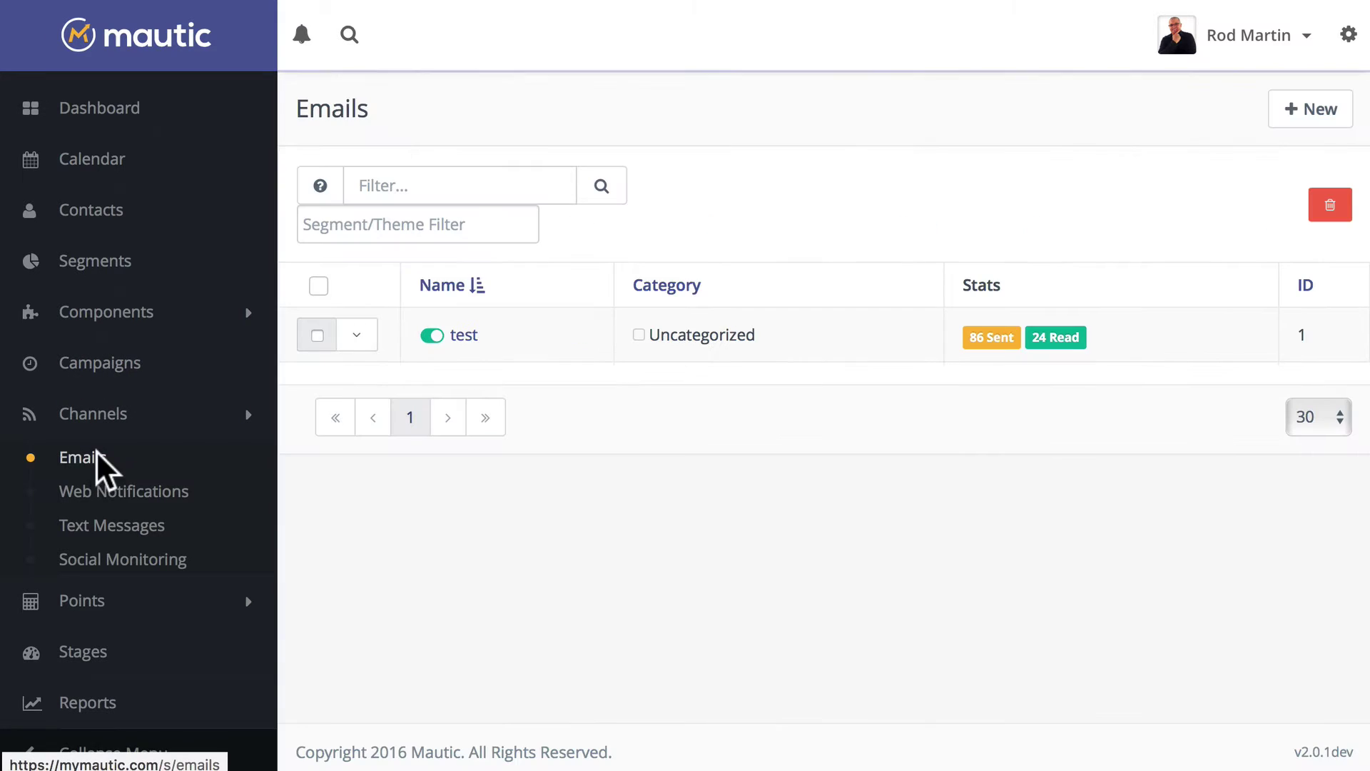
{"action": "left_click", "coordinate": [1315, 110]}
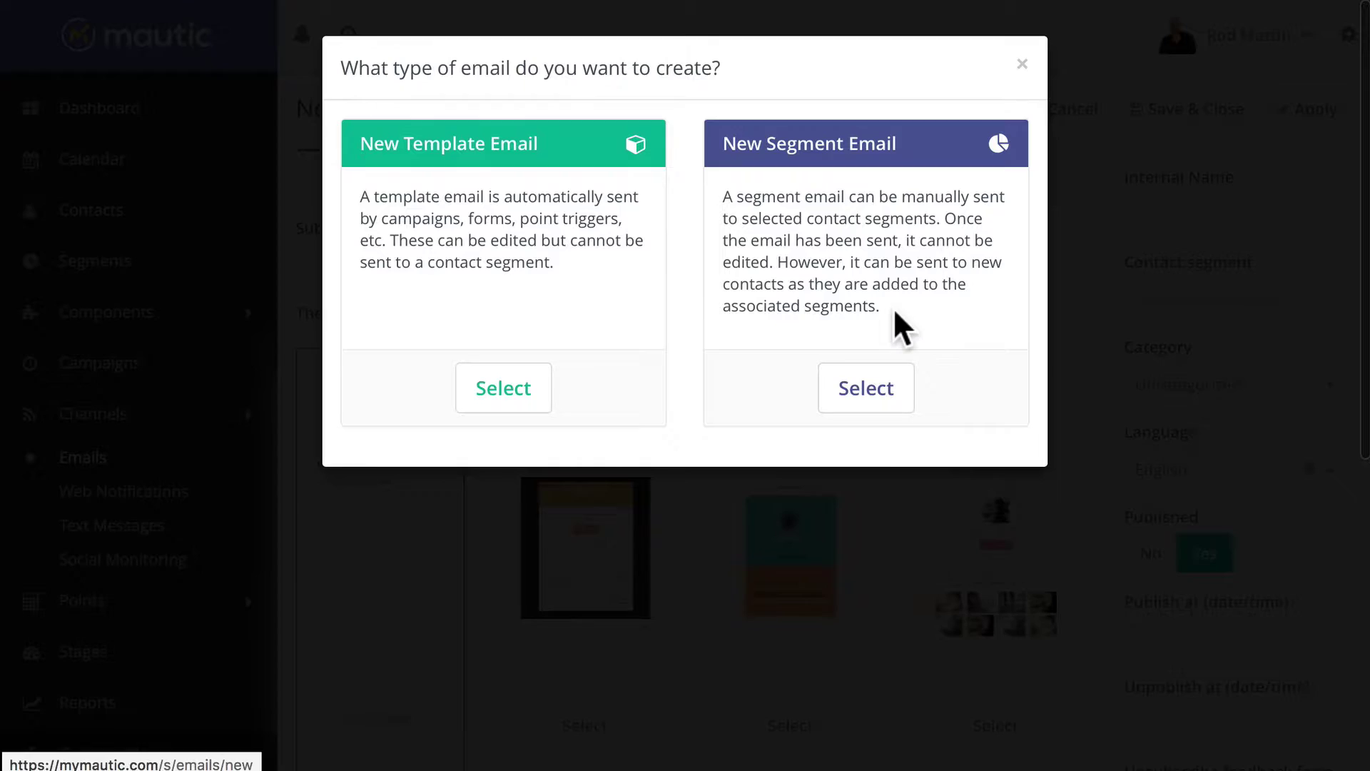
{"action": "left_click", "coordinate": [501, 389]}
{"action": "left_click", "coordinate": [969, 105]}
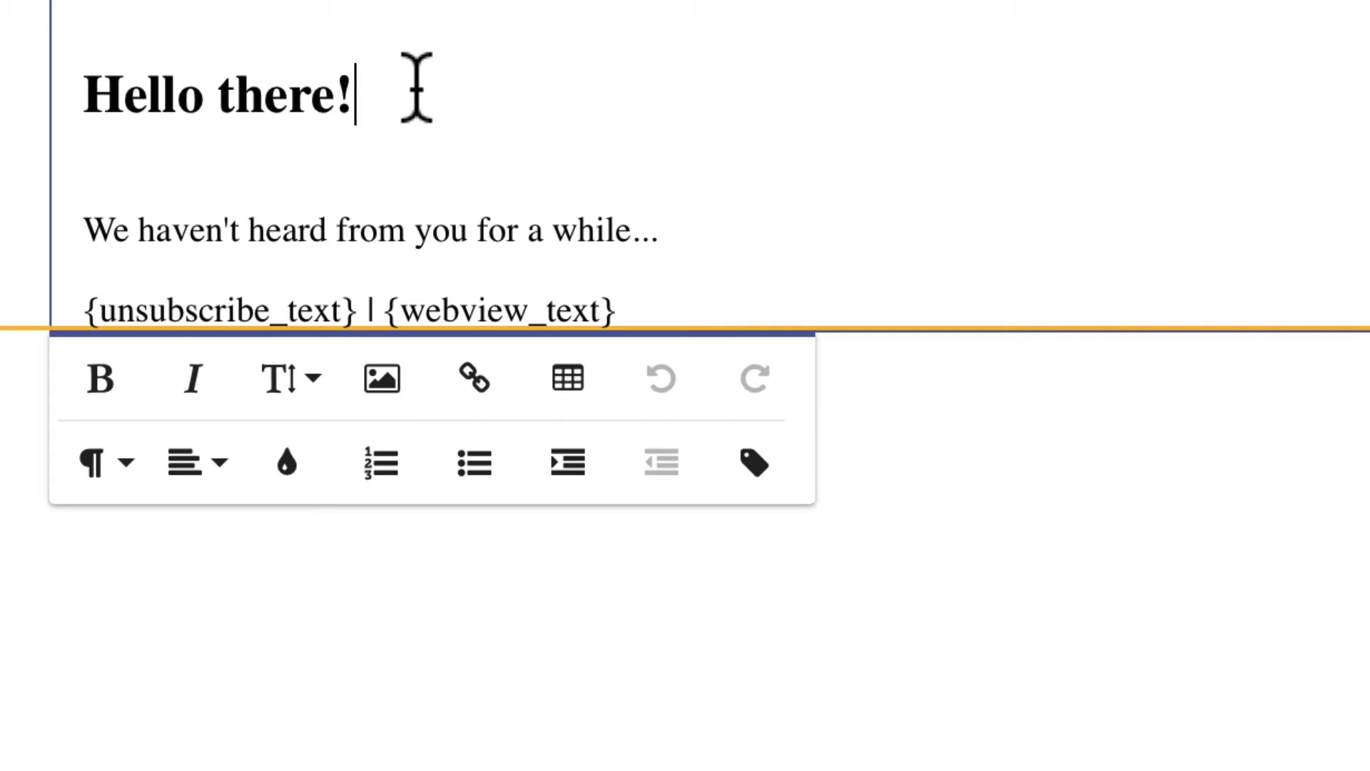
Replace the heading's '!' with the {contactfield=firstname} token and start a new paragraph.
{"action": "key", "text": "BackSpace"}
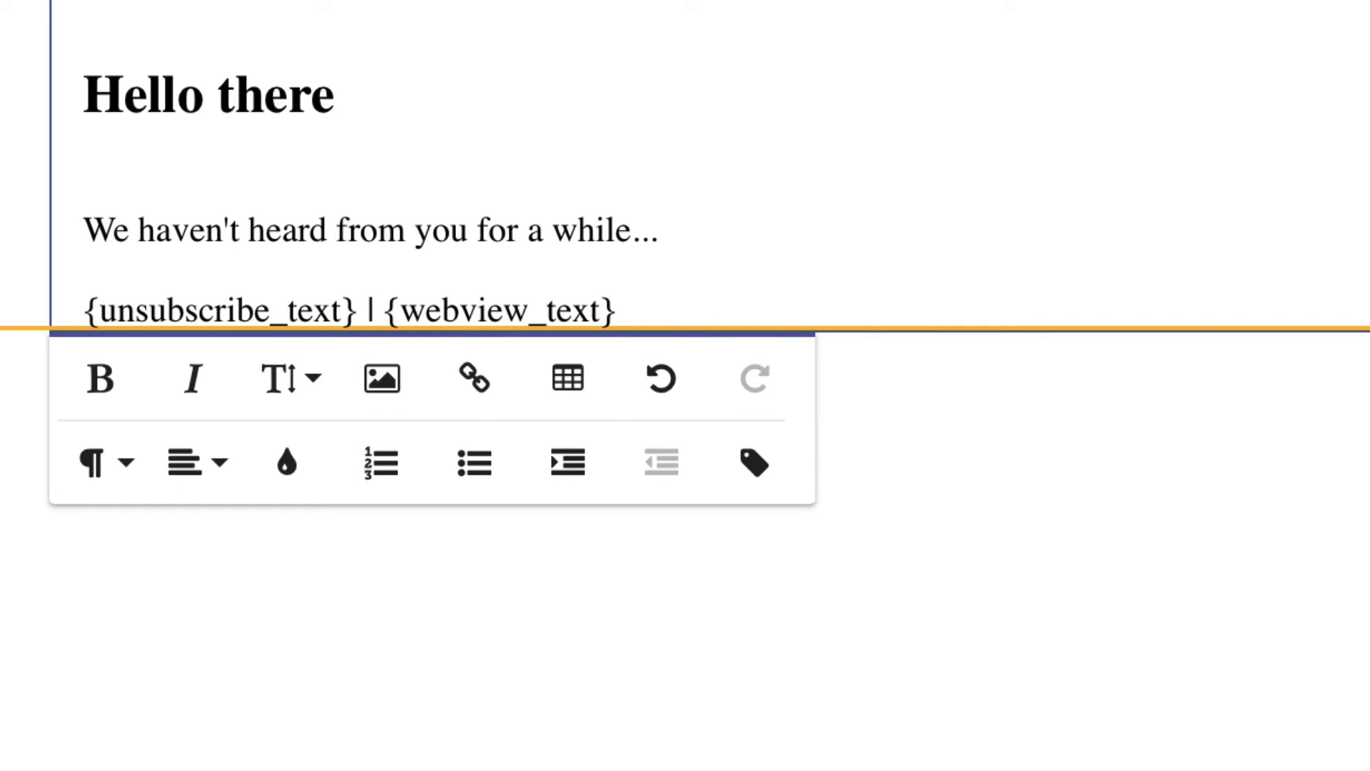
{"action": "type", "text": "{"}
{"action": "key", "text": "BackSpace"}
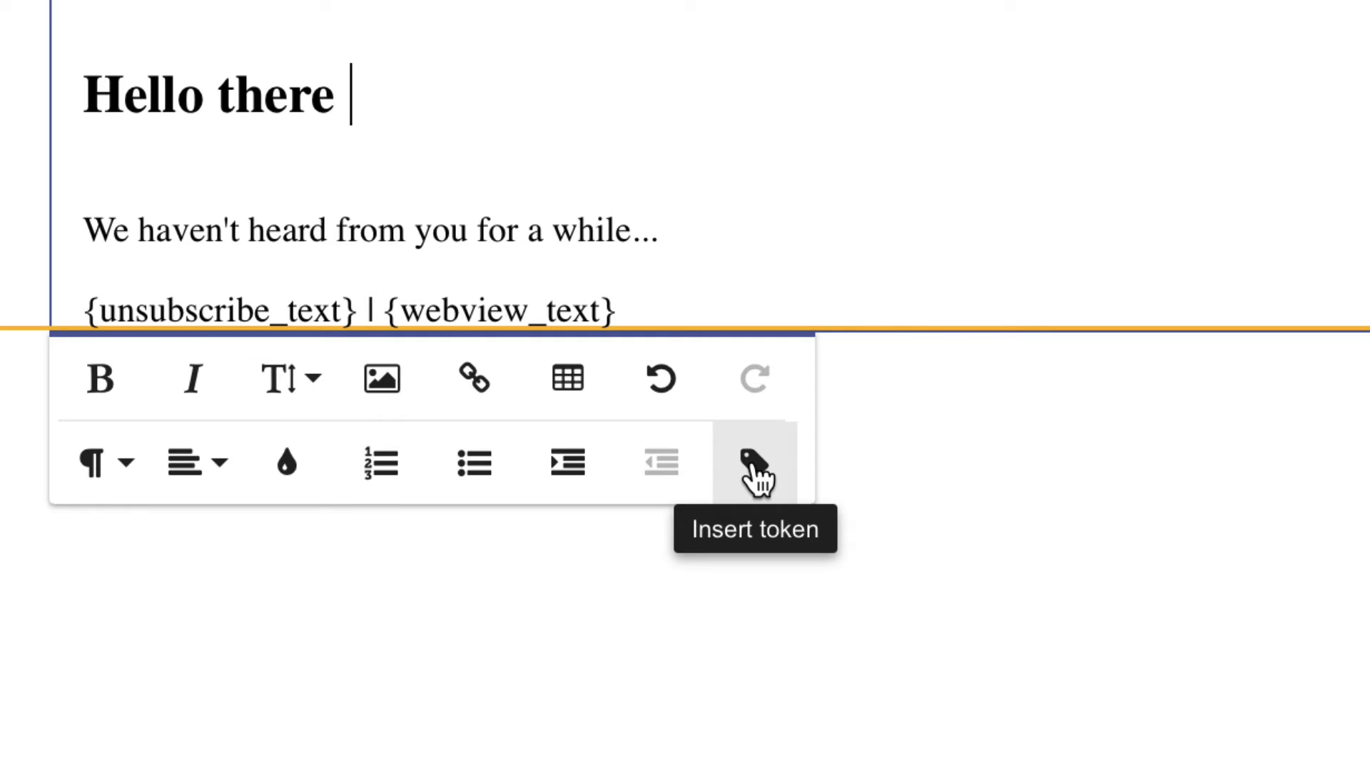
{"action": "left_click", "coordinate": [753, 462]}
{"action": "type", "text": "fir"}
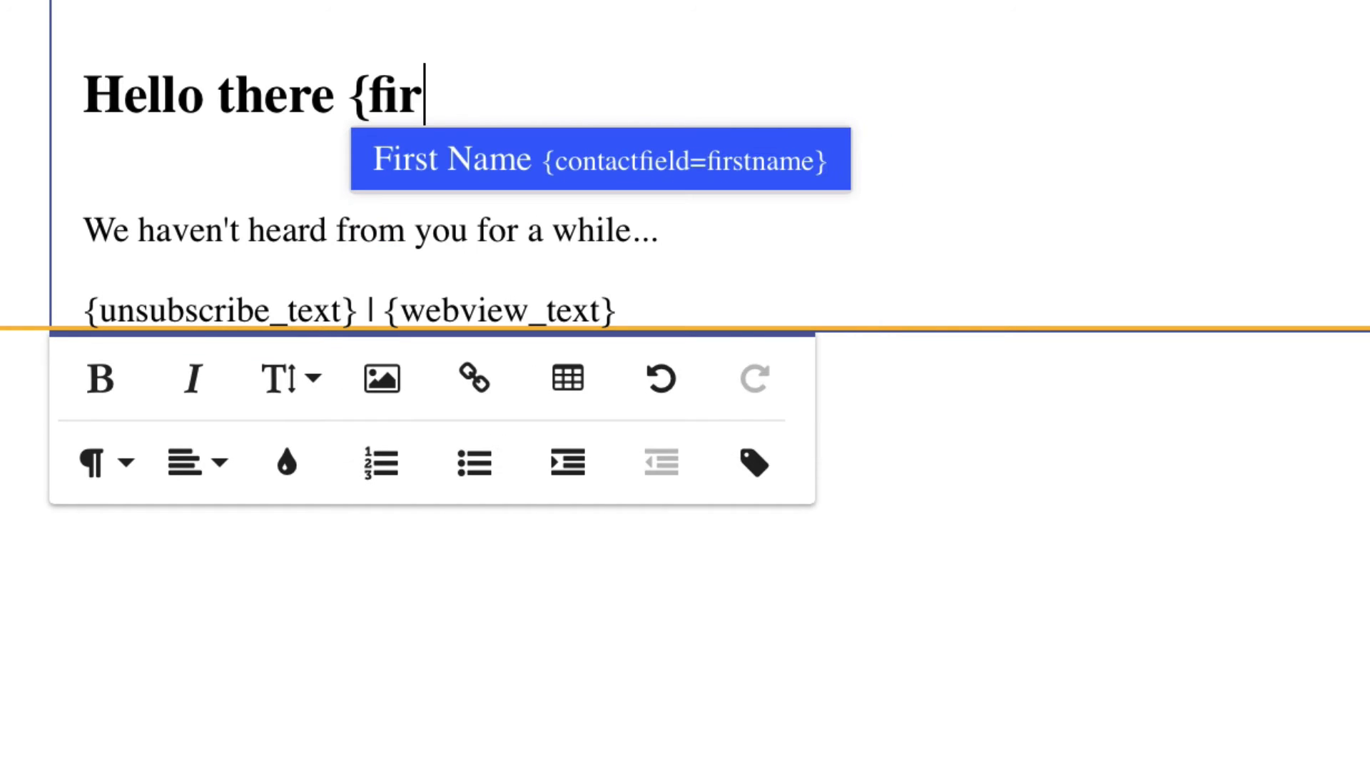
{"action": "key", "text": "Return"}
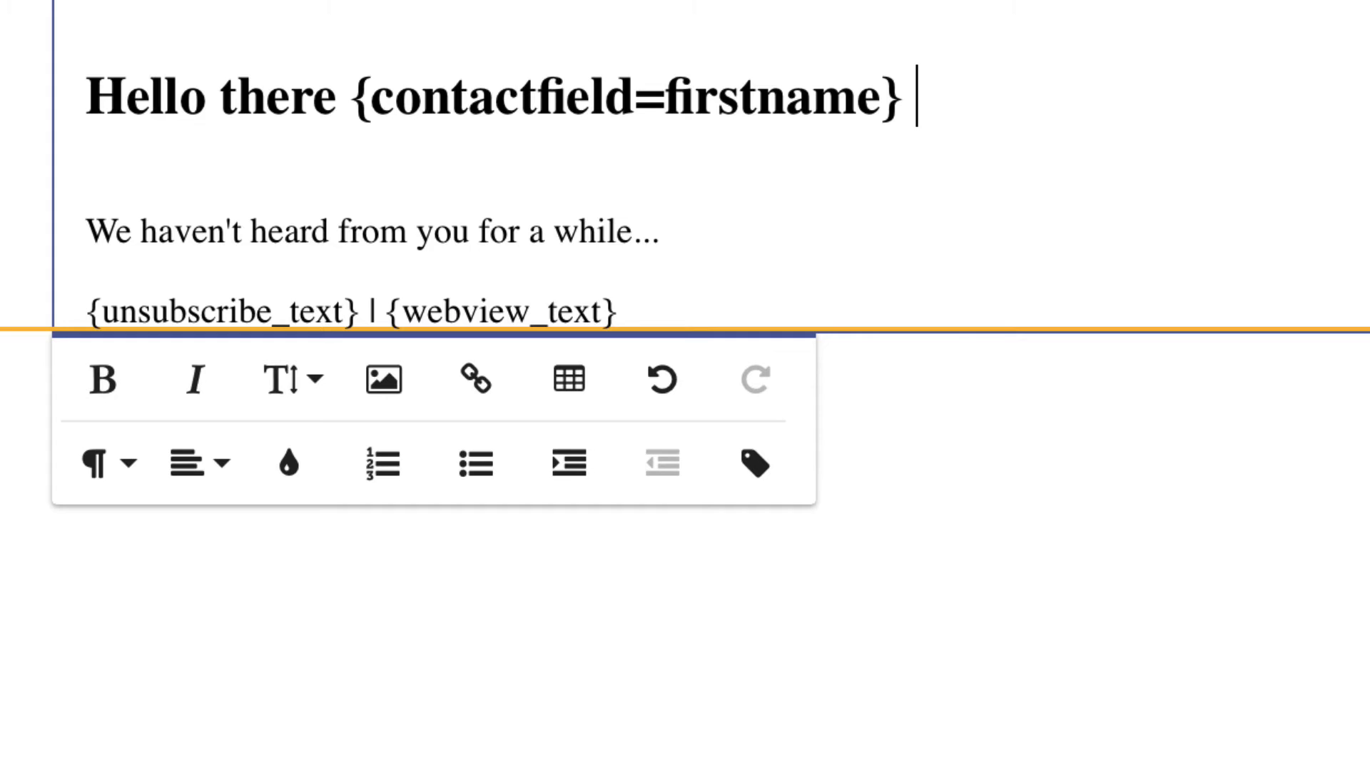
{"action": "key", "text": "Return"}
{"action": "type", "text": "W"}
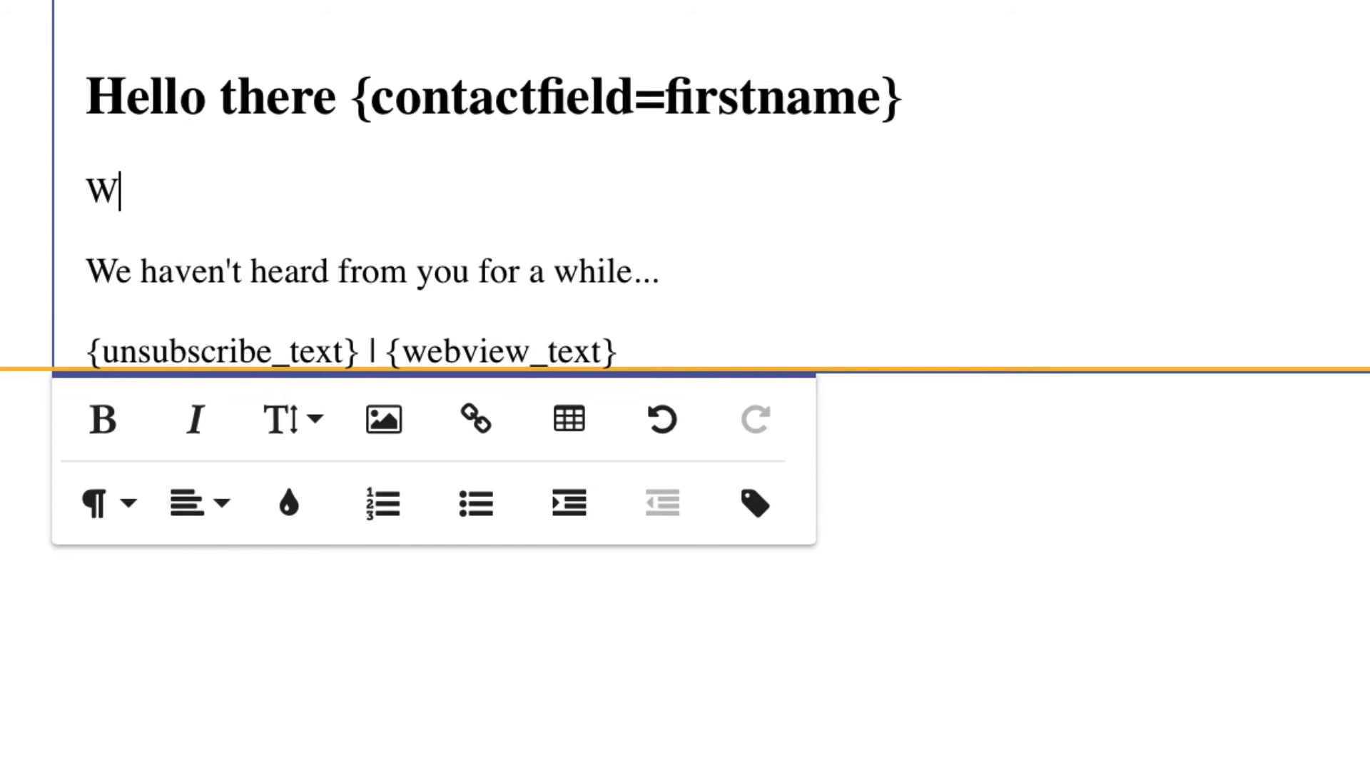
{"action": "type", "text": "e'll be close "}
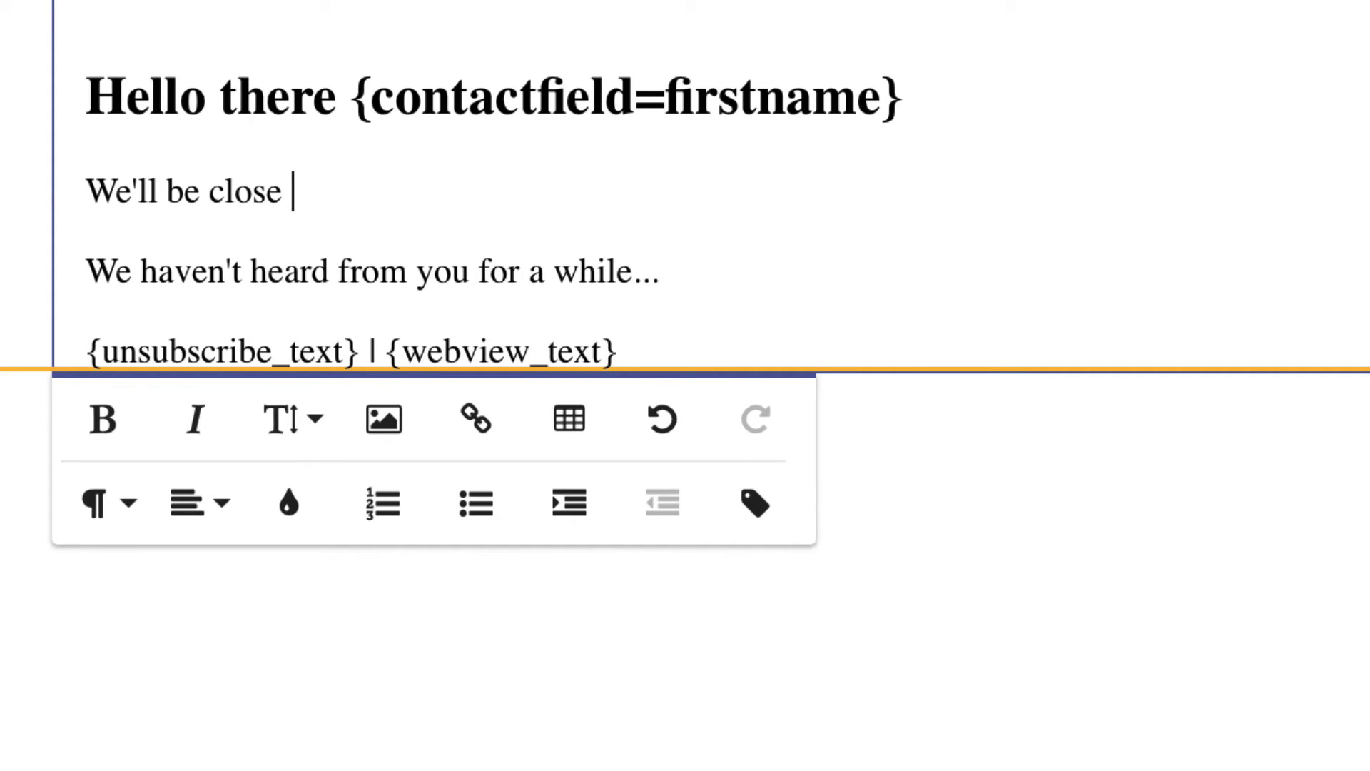
{"action": "type", "text": "to {city"}
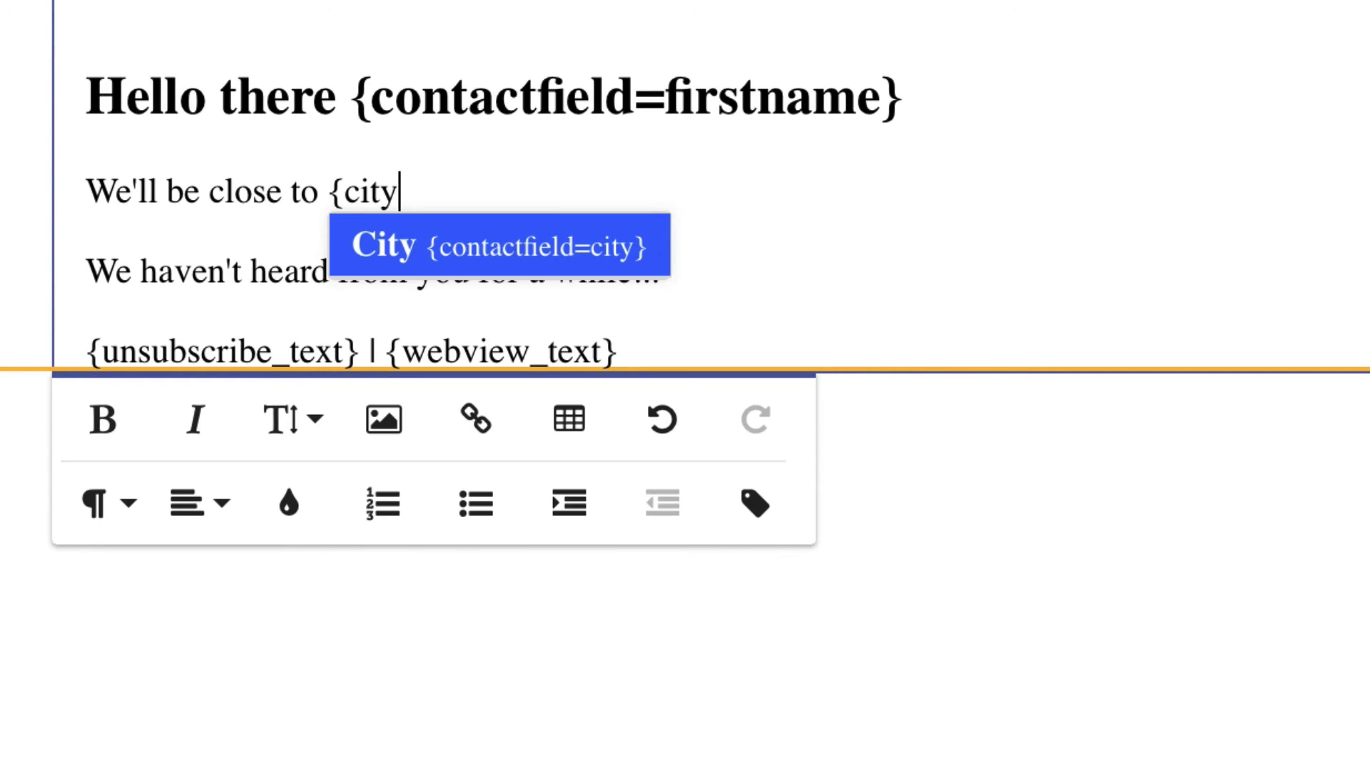
Insert the {contactfield=city} token into the 'We'll be close to' sentence.
{"action": "key", "text": "Return"}
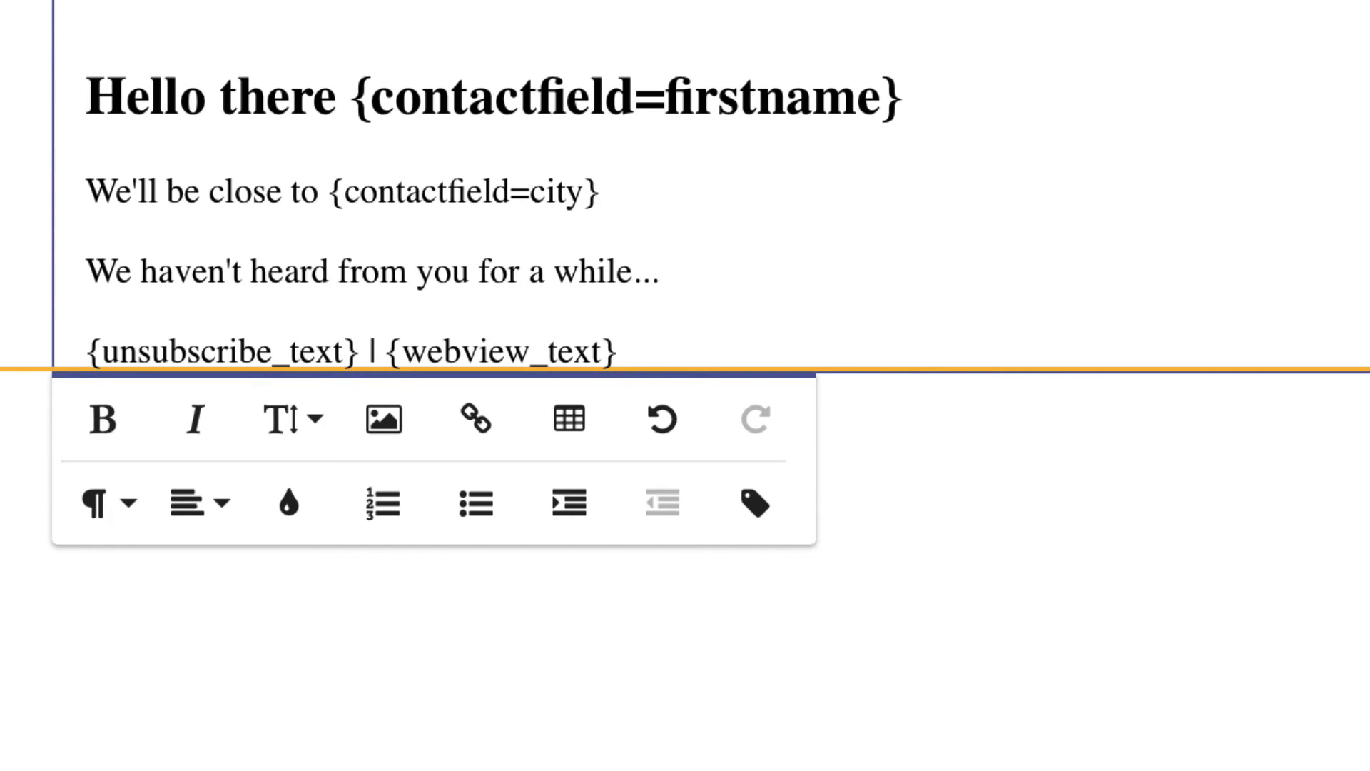
{"action": "type", "text": " in the nex"}
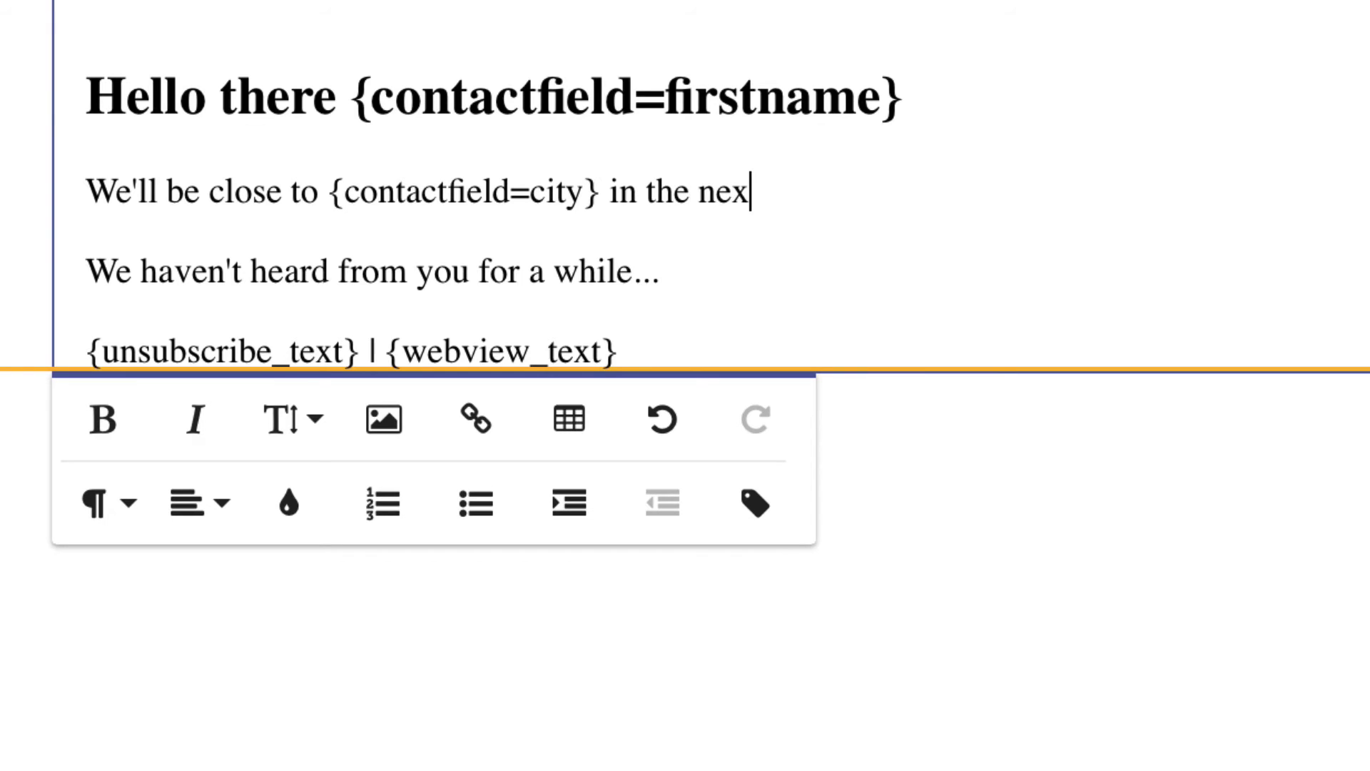
{"action": "type", "text": "t few we"}
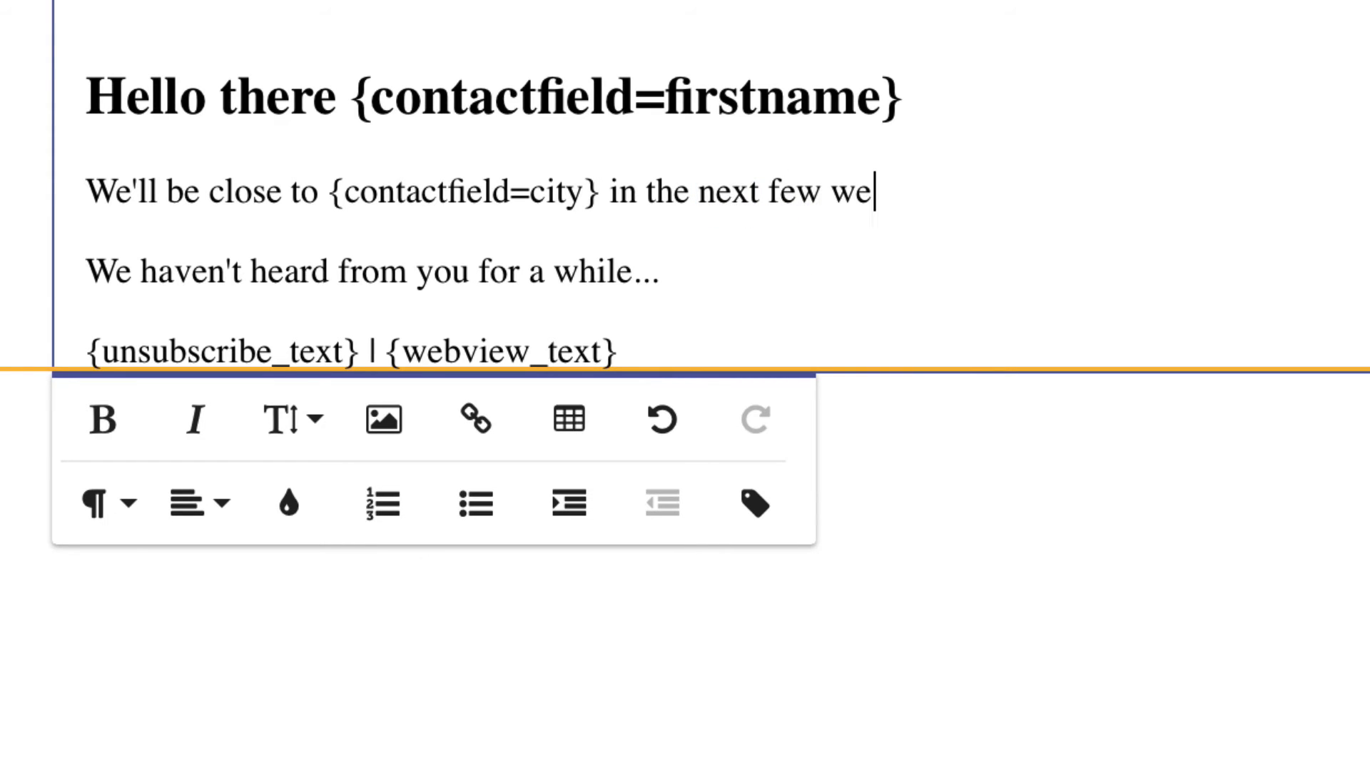
{"action": "type", "text": "eks!"}
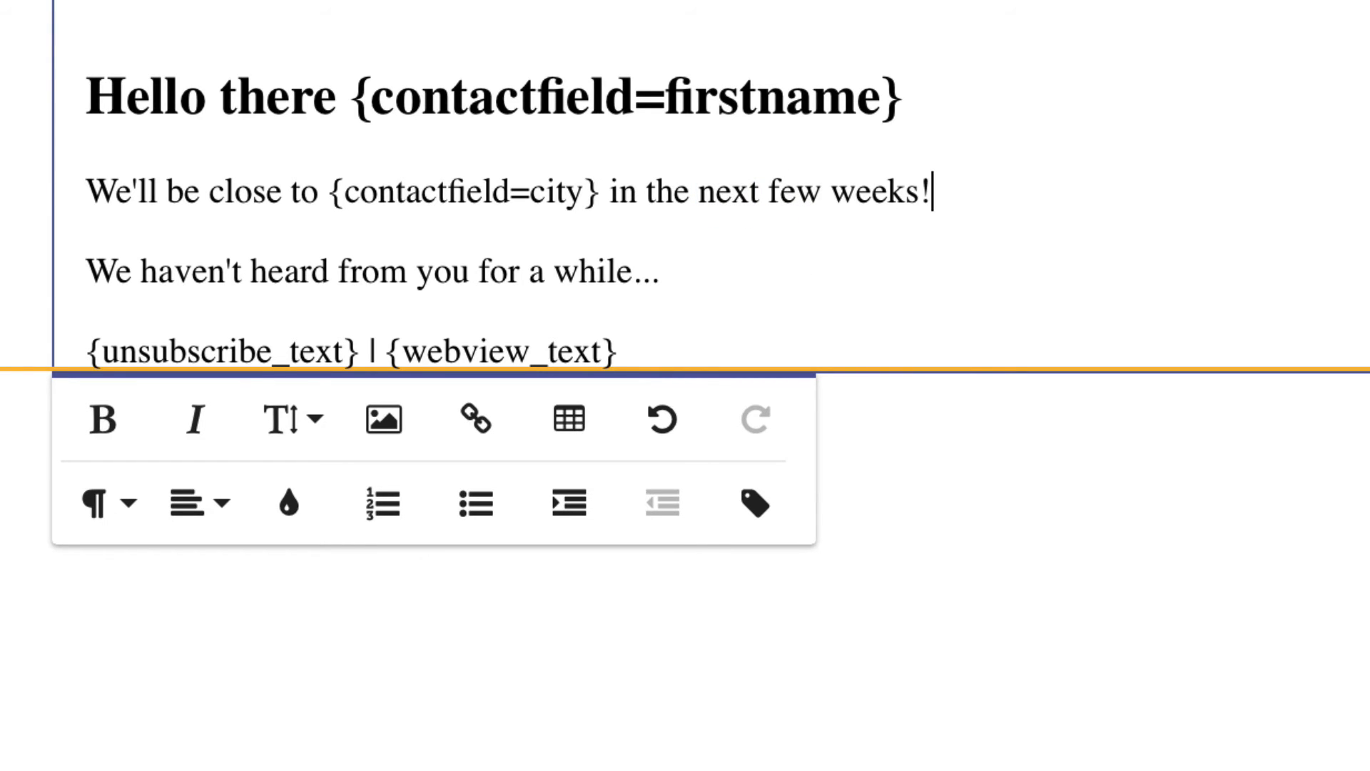